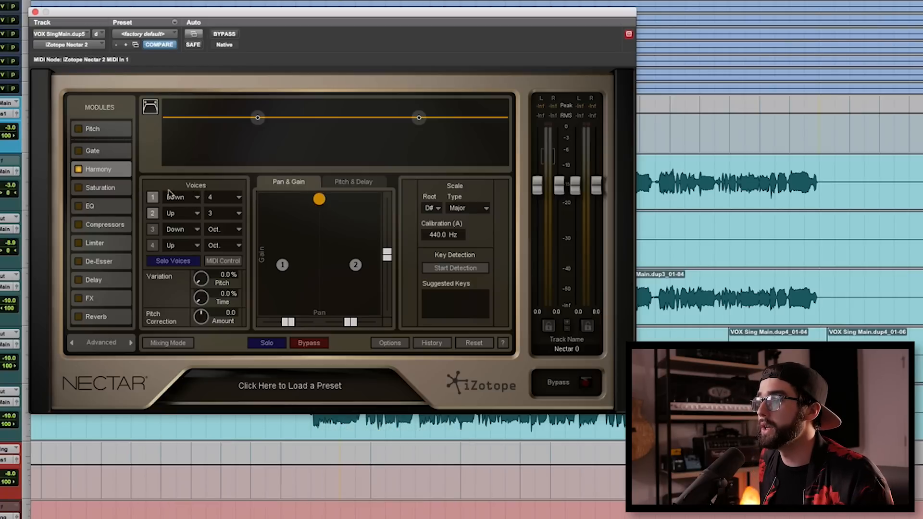
Try the Up and Unison directions for harmony voice 1.
{"action": "left_click", "coordinate": [186, 201]}
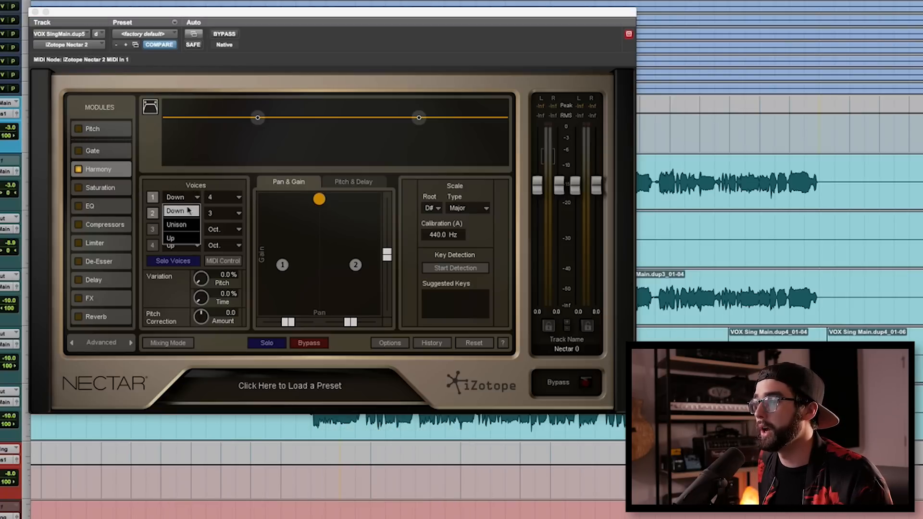
{"action": "left_click", "coordinate": [185, 238]}
{"action": "left_click", "coordinate": [178, 204]}
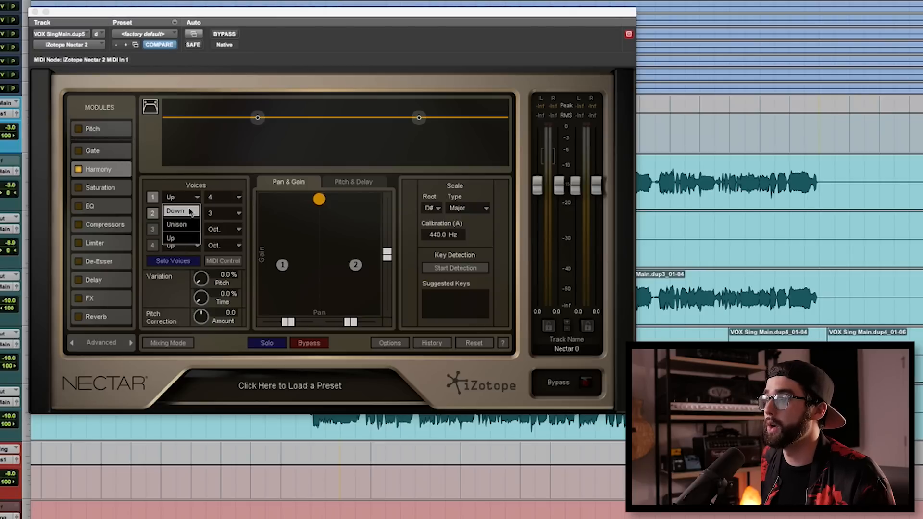
{"action": "left_click", "coordinate": [169, 238]}
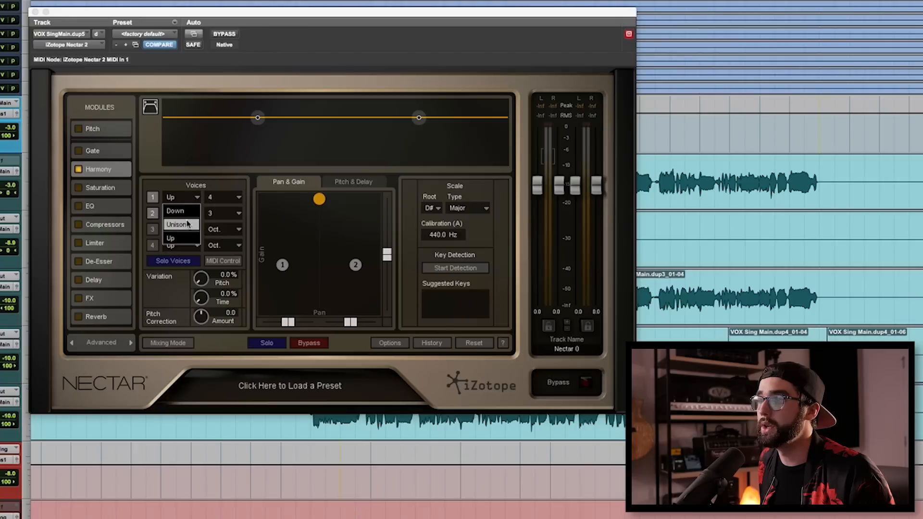
{"action": "left_click", "coordinate": [188, 224]}
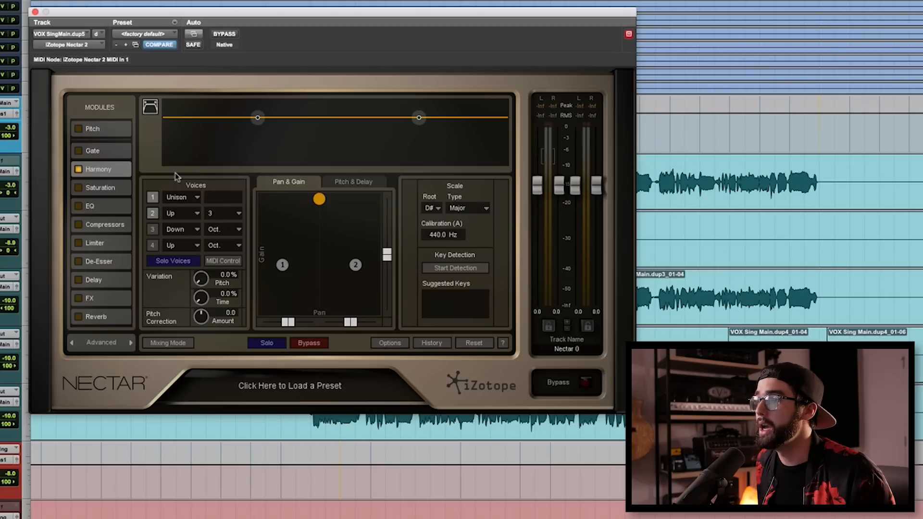
Set harmony voice 1 to Up with an interval of 3.
{"action": "left_click", "coordinate": [182, 197]}
{"action": "left_click", "coordinate": [182, 212]}
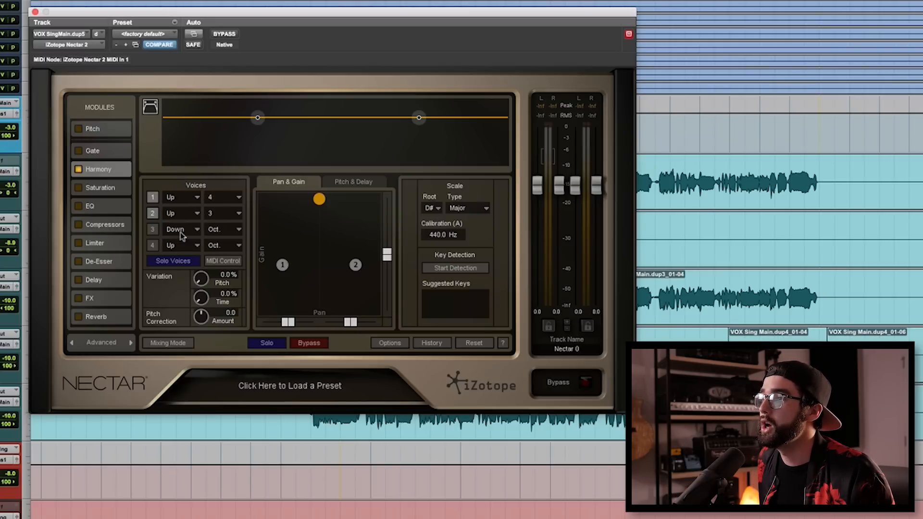
{"action": "left_click", "coordinate": [223, 202]}
{"action": "left_click", "coordinate": [218, 223]}
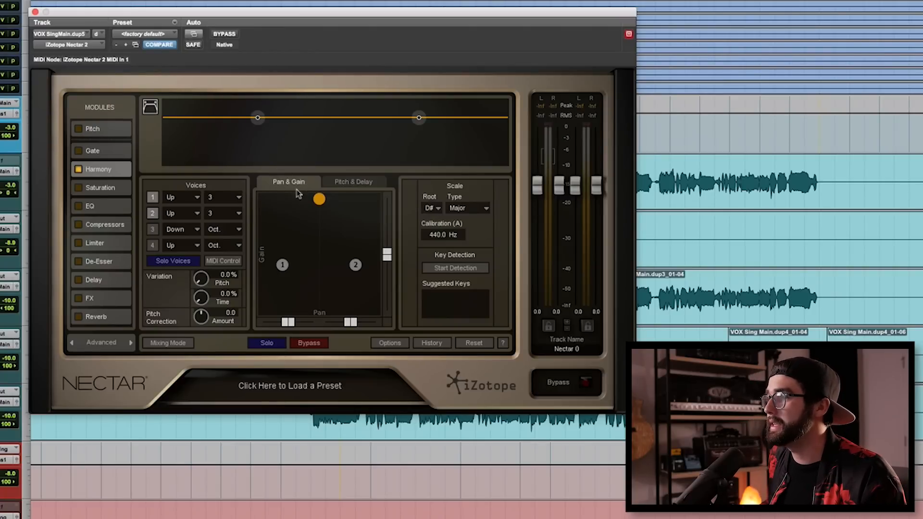
Try adding the extra harmony voices 3 and 4, and turn them off again.
{"action": "mouse_move", "coordinate": [282, 267]}
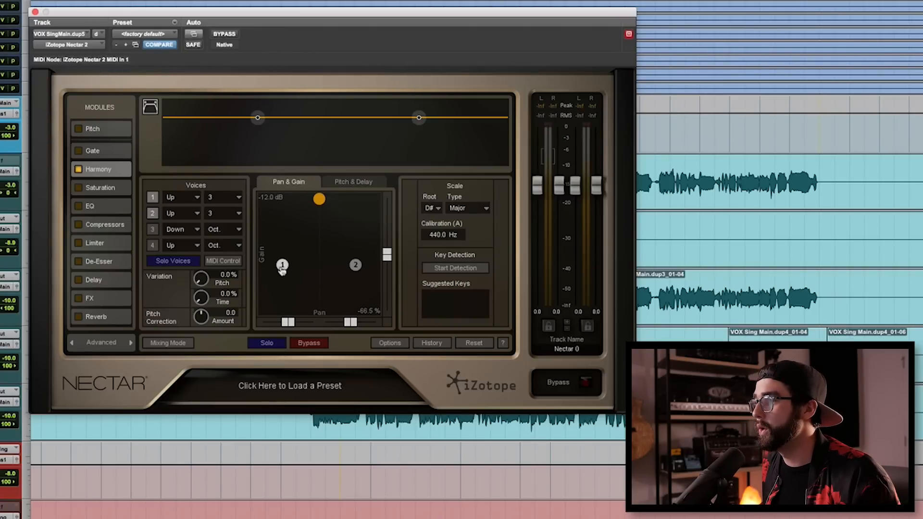
{"action": "left_click", "coordinate": [356, 268]}
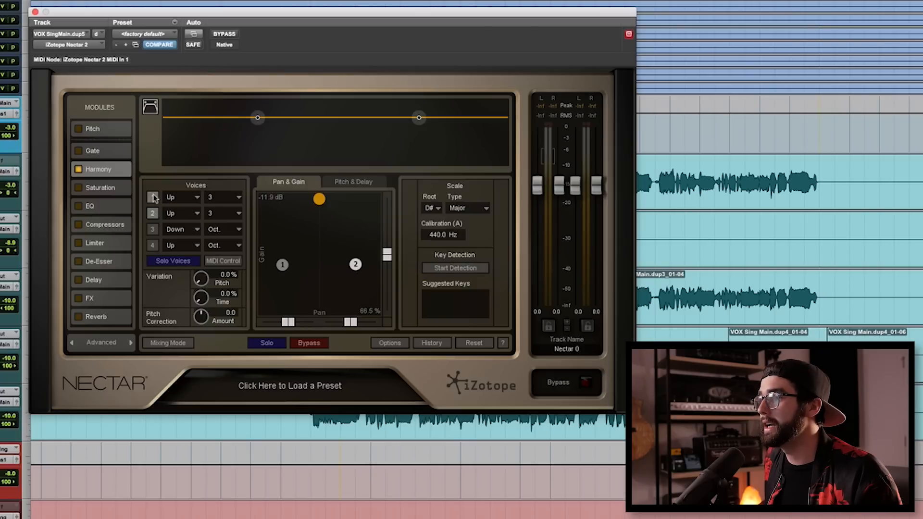
{"action": "left_click", "coordinate": [153, 233]}
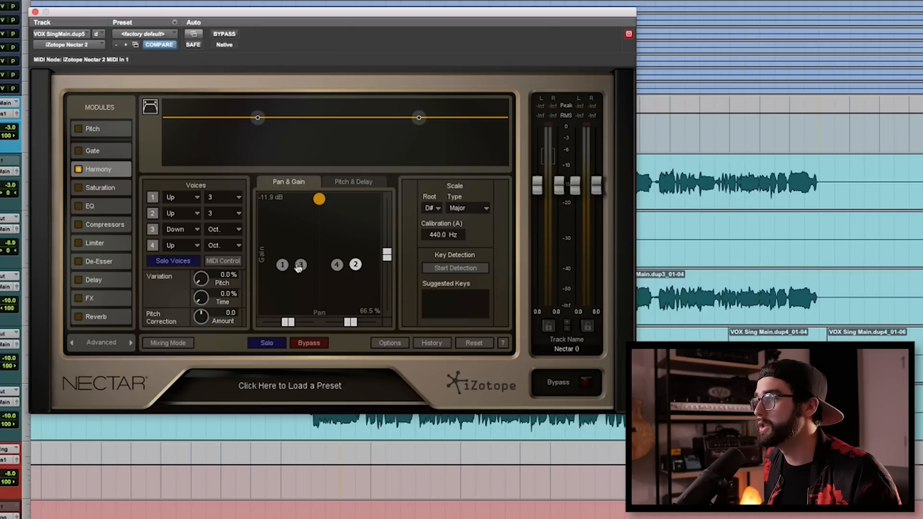
{"action": "left_click", "coordinate": [152, 233]}
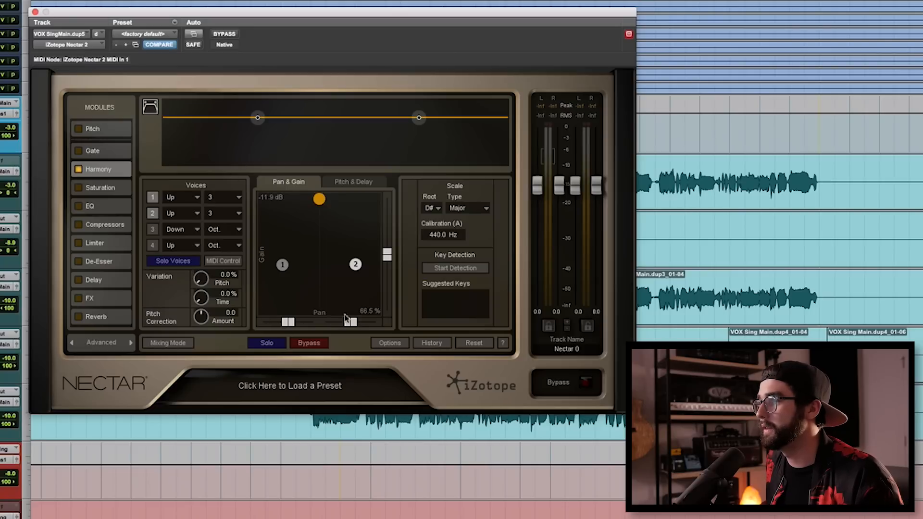
Pan harmony voice 1 to -100% and voice 2 to 100% at maximum gain, and solo the harmony voices.
{"action": "left_click_drag", "start_coordinate": [281, 269], "coordinate": [253, 192]}
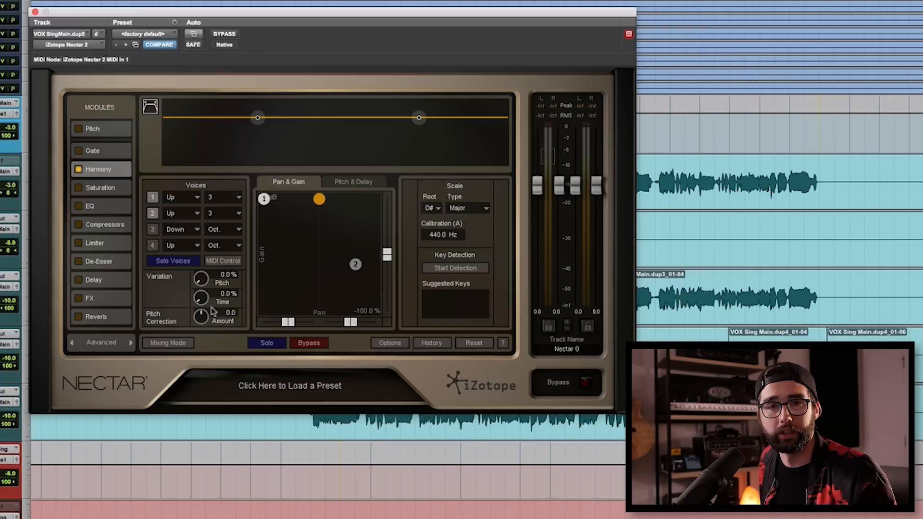
{"action": "left_click_drag", "start_coordinate": [355, 264], "coordinate": [376, 198]}
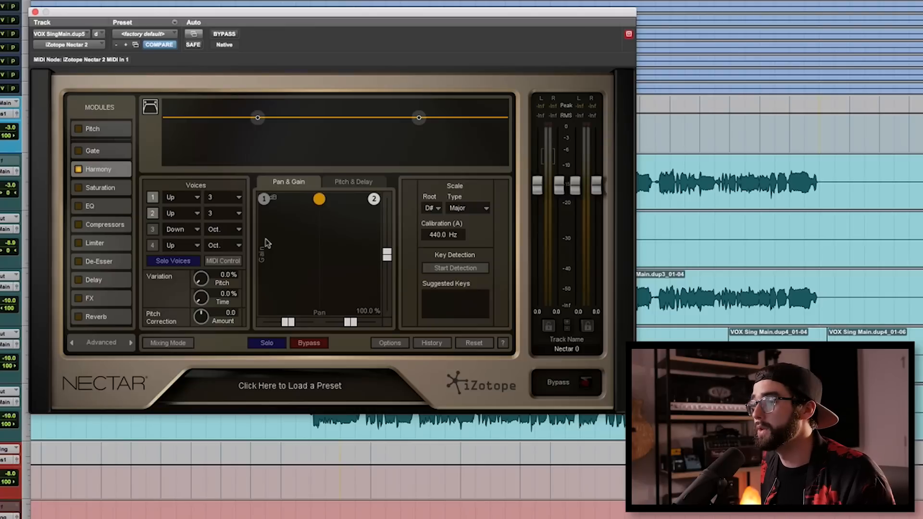
{"action": "left_click", "coordinate": [174, 261]}
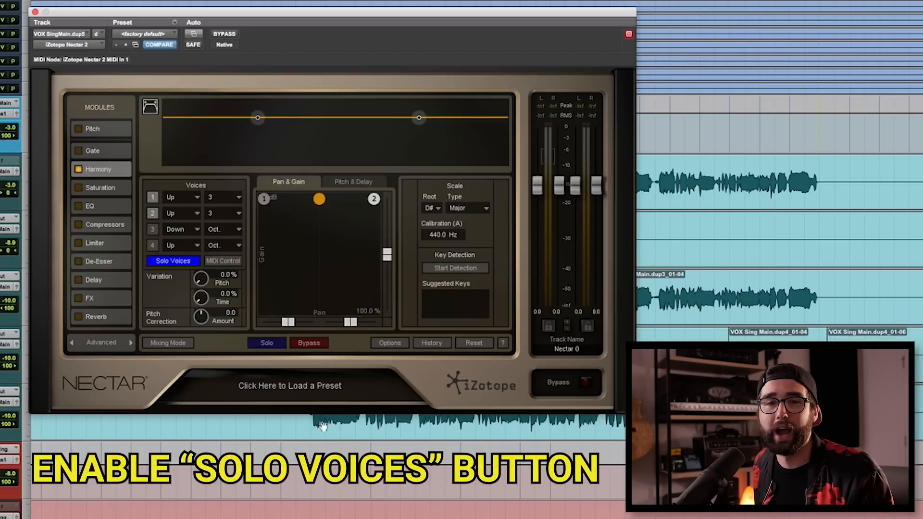
Close the Nectar 2 window and lower the VOXSngMn5 track's volume all the way down.
{"action": "left_click_drag", "start_coordinate": [312, 18], "coordinate": [305, 0]}
{"action": "left_click_drag", "start_coordinate": [297, 411], "coordinate": [612, 398]}
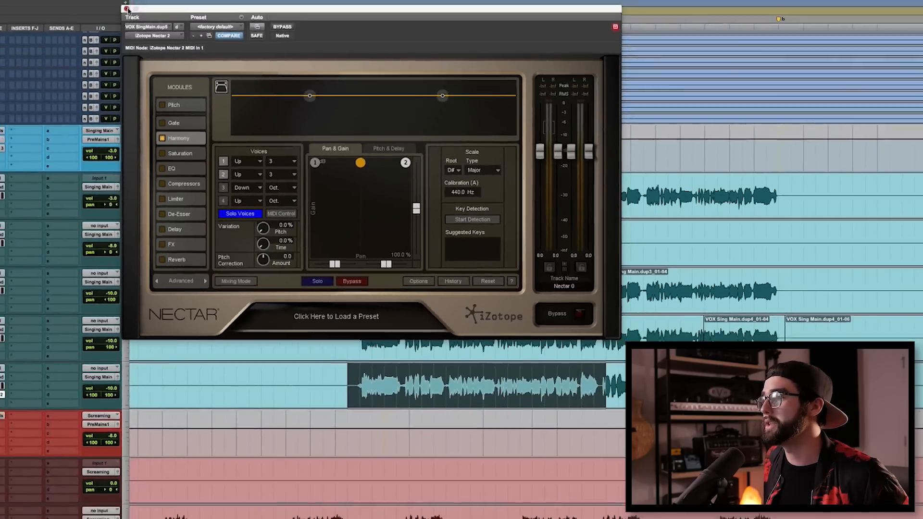
{"action": "left_click", "coordinate": [126, 8]}
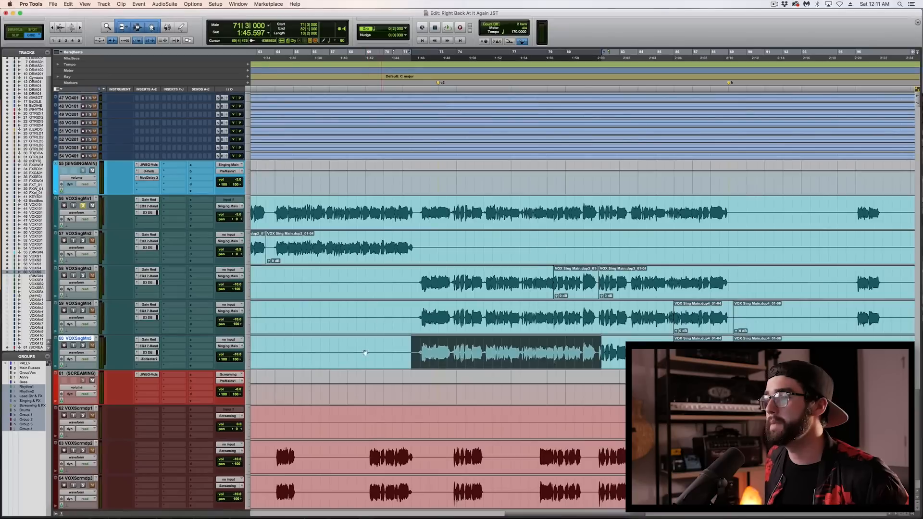
{"action": "left_click_drag", "start_coordinate": [239, 355], "coordinate": [249, 407]}
{"action": "scroll", "coordinate": [432, 386], "scroll_direction": "right", "scroll_amount": 1}
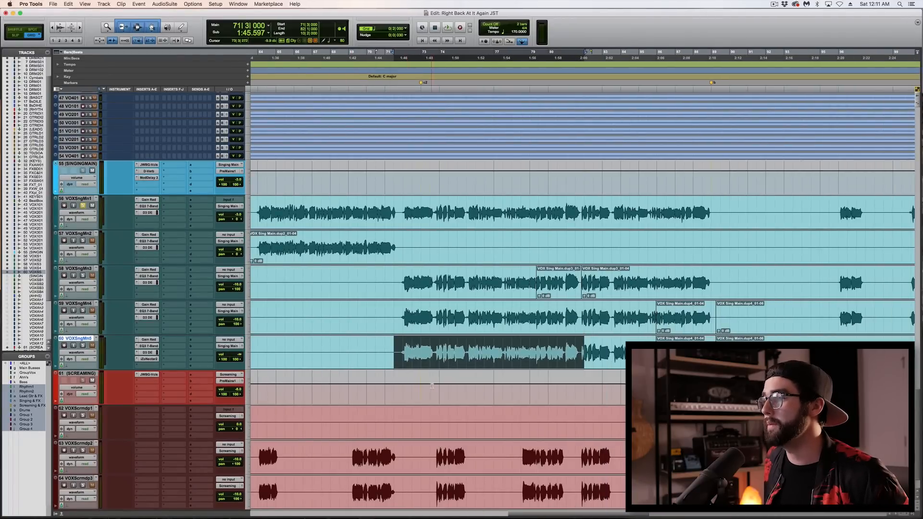
Play the vocals from bar 71 and raise the VOXSngMn5 harmony track's volume to -7.3 dB.
{"action": "left_click", "coordinate": [398, 351]}
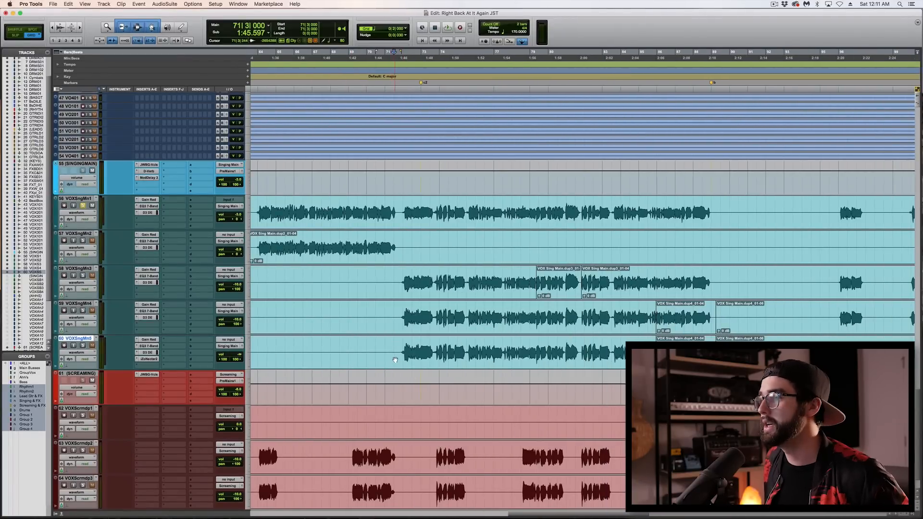
{"action": "scroll", "coordinate": [395, 359], "scroll_direction": "right", "scroll_amount": 1}
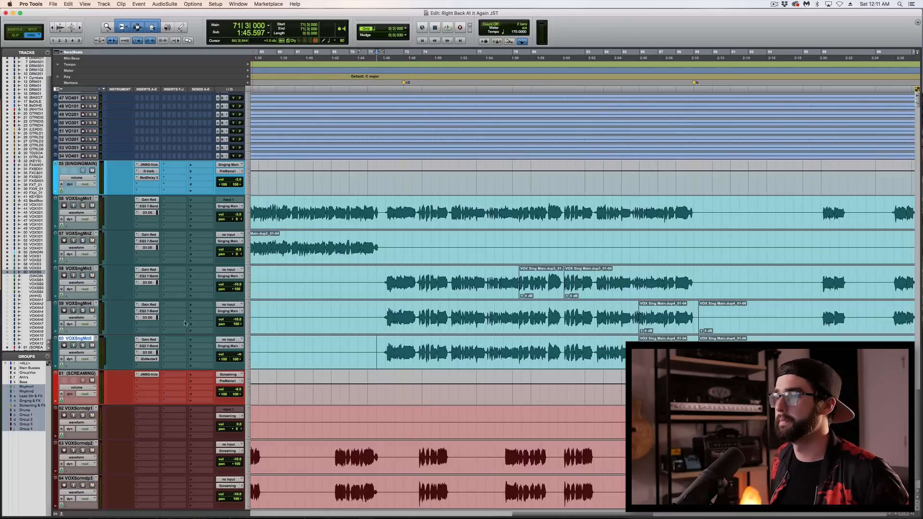
{"action": "key", "text": "space"}
{"action": "left_click", "coordinate": [240, 355]}
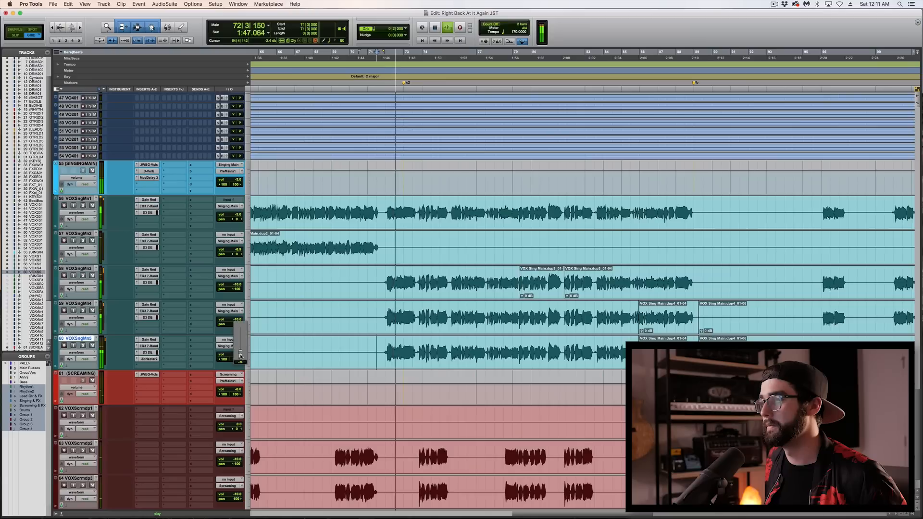
{"action": "left_click_drag", "start_coordinate": [241, 355], "coordinate": [242, 339]}
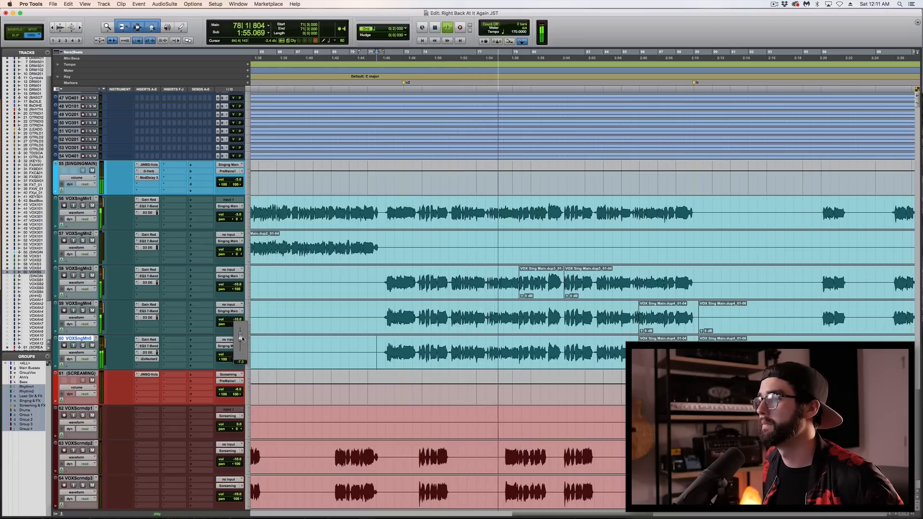
{"action": "left_click_drag", "start_coordinate": [242, 339], "coordinate": [243, 339]}
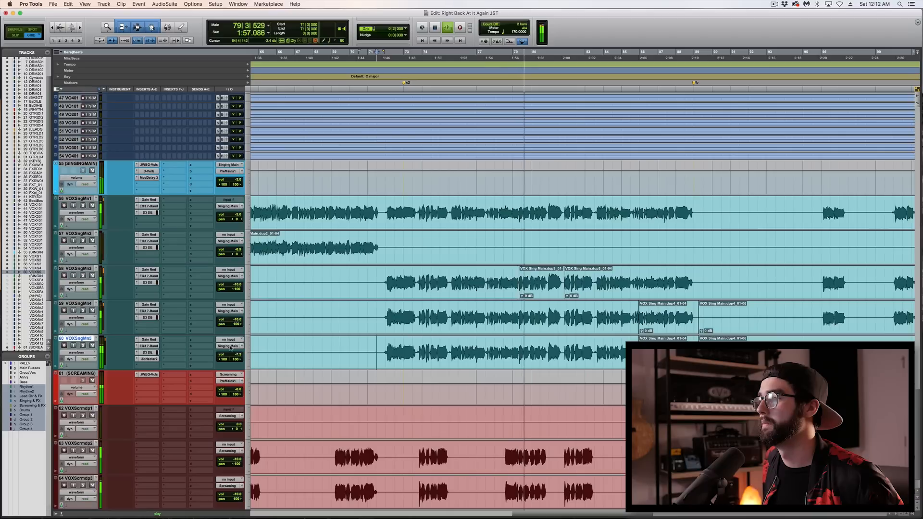
{"action": "key", "text": "space"}
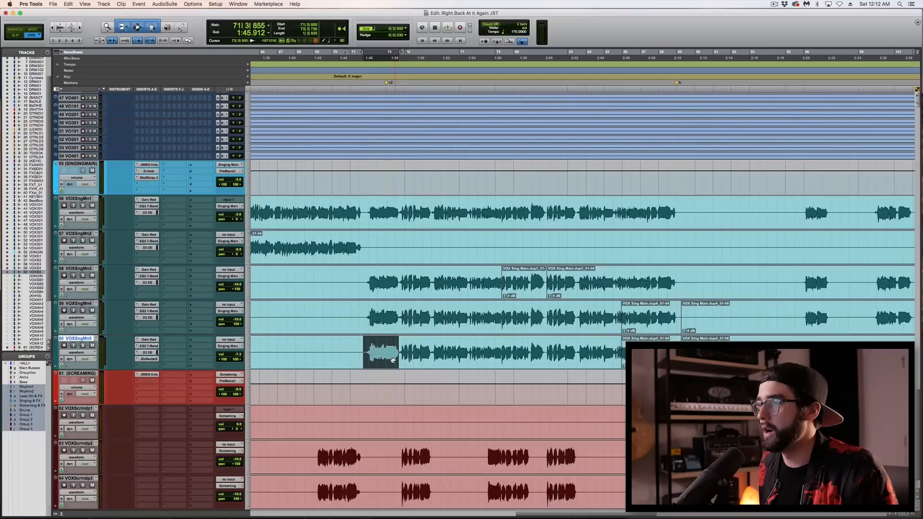
Delete the opening phrase at bar 71 and the short phrase around bar 80 from the VOXSngMn5 harmony track.
{"action": "key", "text": "Delete"}
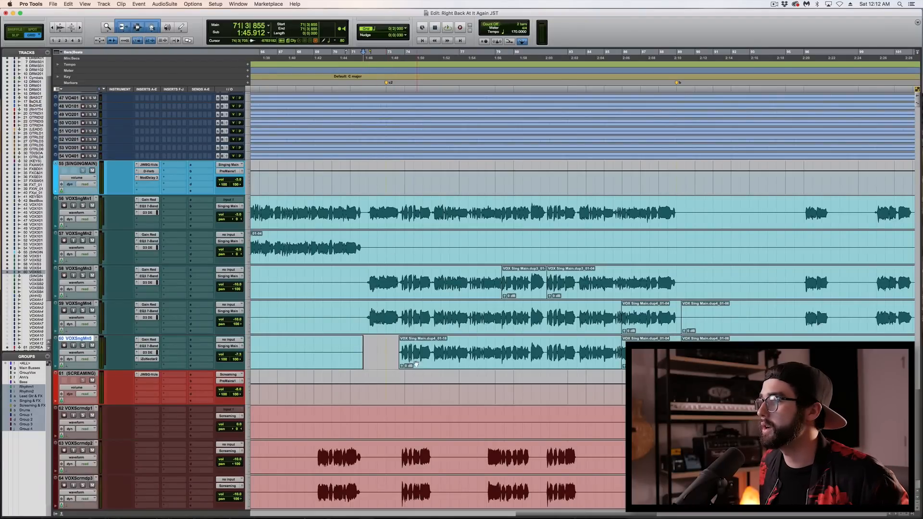
{"action": "left_click_drag", "start_coordinate": [529, 351], "coordinate": [545, 354]}
{"action": "key", "text": "Delete"}
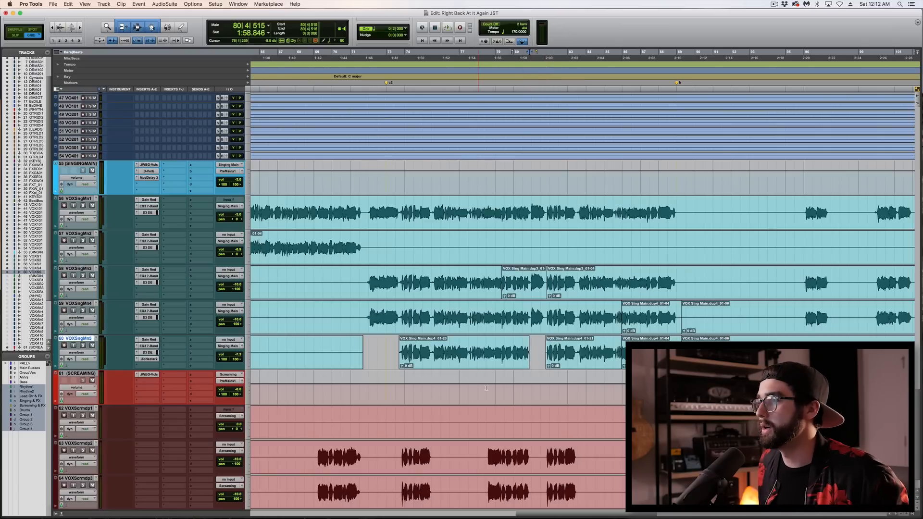
{"action": "left_click", "coordinate": [383, 344]}
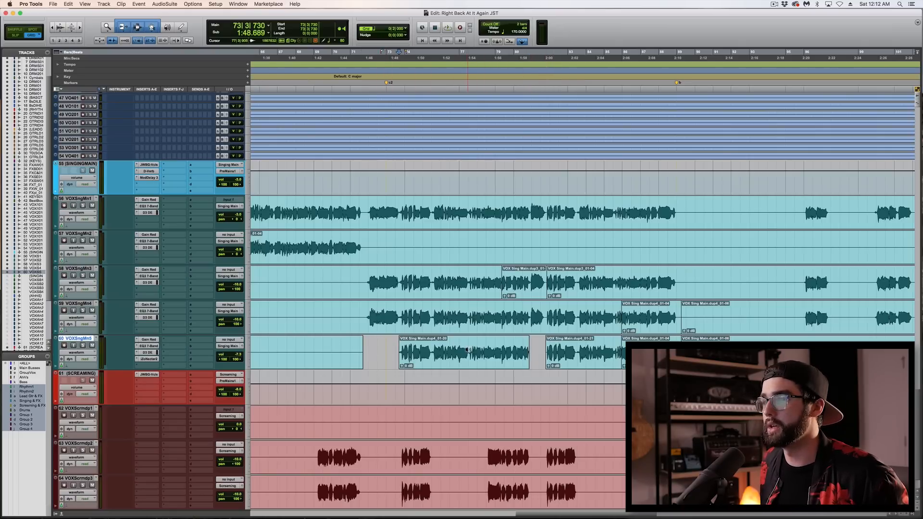
Duplicate the VOXSngMn5 track with its playlists, automation, inserts, sends and group assignments, placed after the selected track.
{"action": "right_click", "coordinate": [81, 340]}
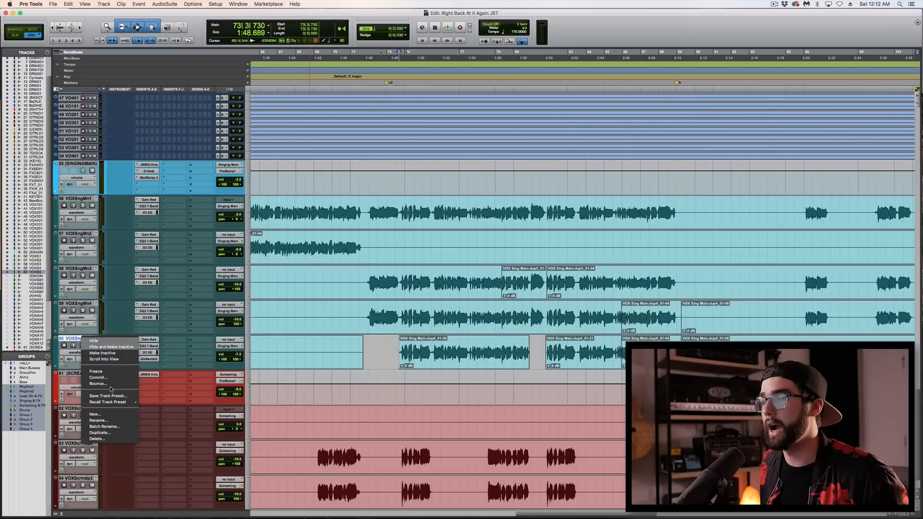
{"action": "left_click", "coordinate": [110, 438]}
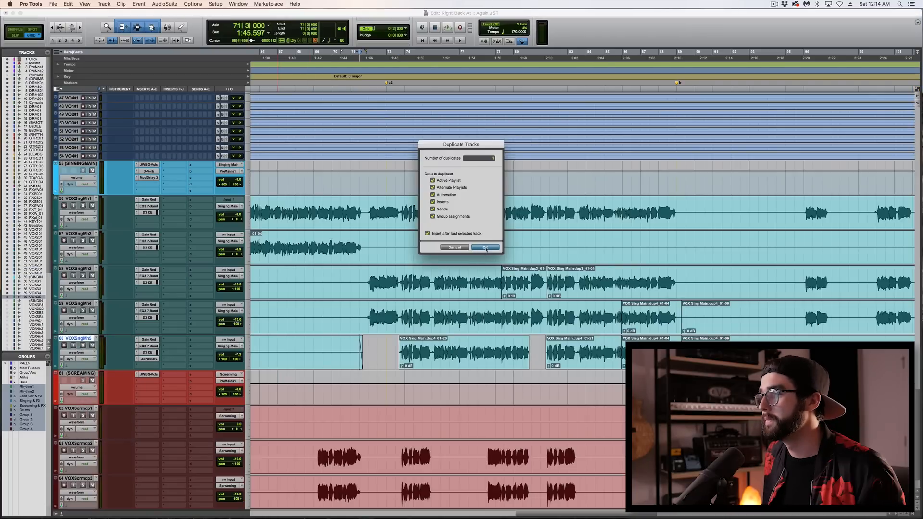
{"action": "left_click", "coordinate": [485, 247]}
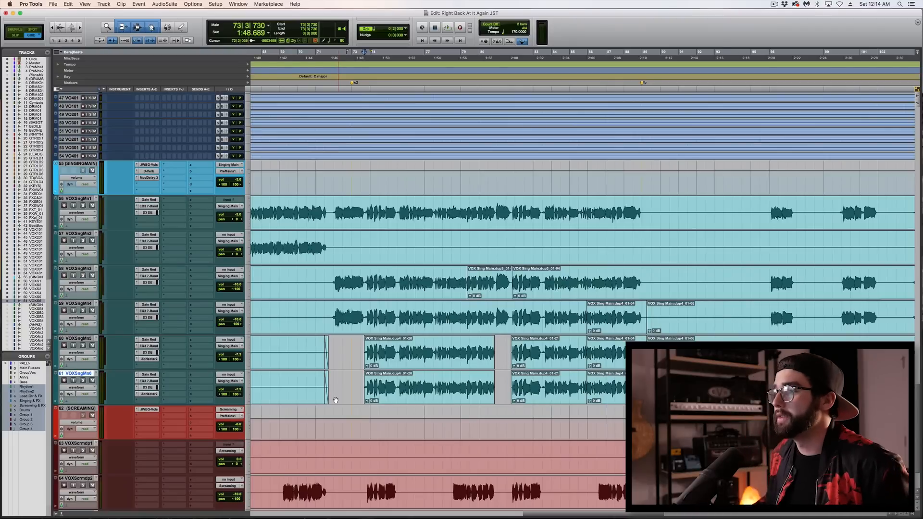
Set harmony voices 1 and 2 to Down in Nectar 2 on the duplicated VOXSngMn6 track, and close the plug-in.
{"action": "left_click", "coordinate": [147, 394]}
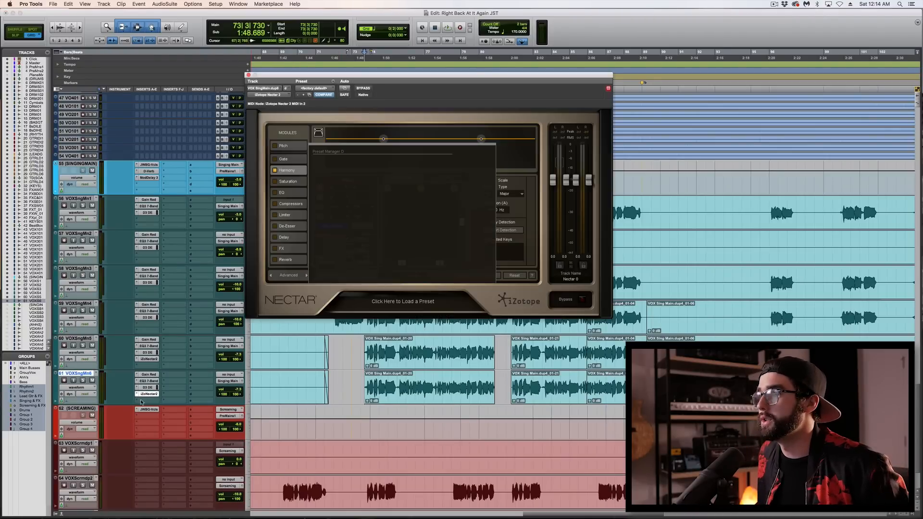
{"action": "left_click", "coordinate": [475, 278]}
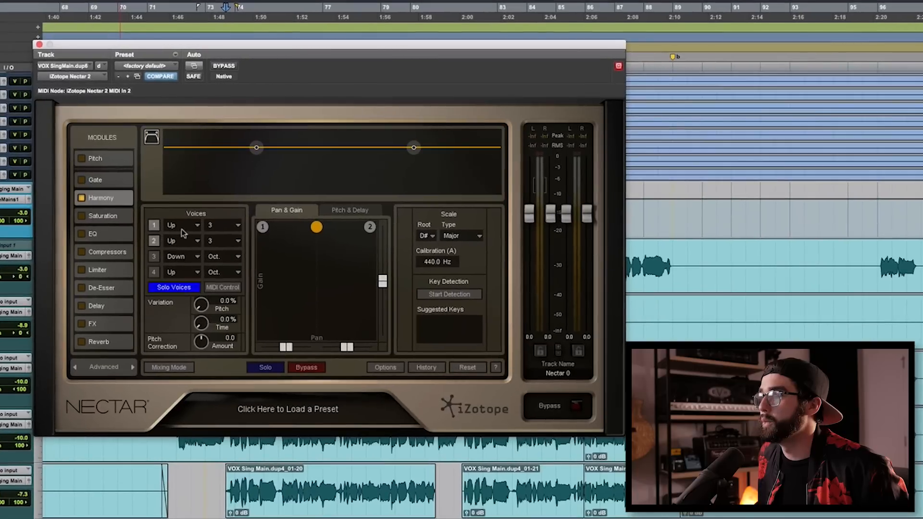
{"action": "left_click", "coordinate": [339, 196]}
{"action": "left_click", "coordinate": [184, 238]}
{"action": "left_click", "coordinate": [181, 240]}
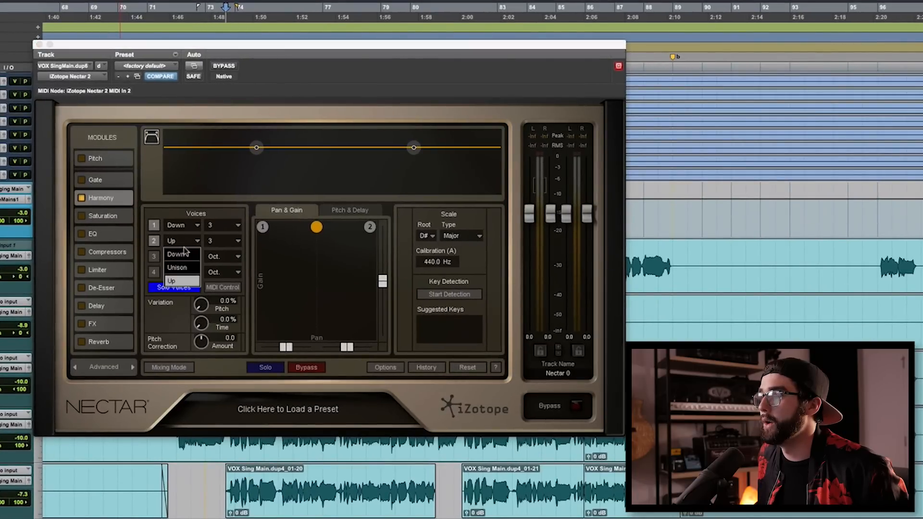
{"action": "left_click", "coordinate": [185, 253]}
{"action": "left_click", "coordinate": [40, 45]}
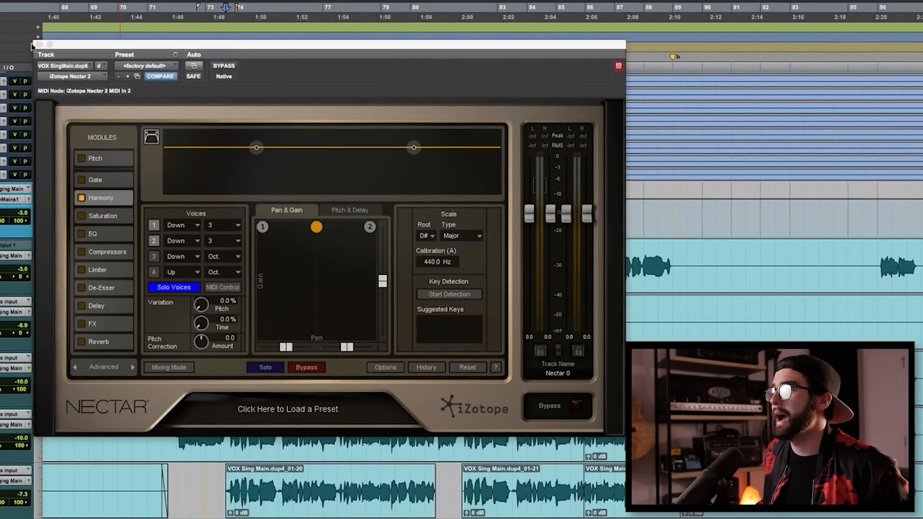
{"action": "left_click", "coordinate": [40, 45]}
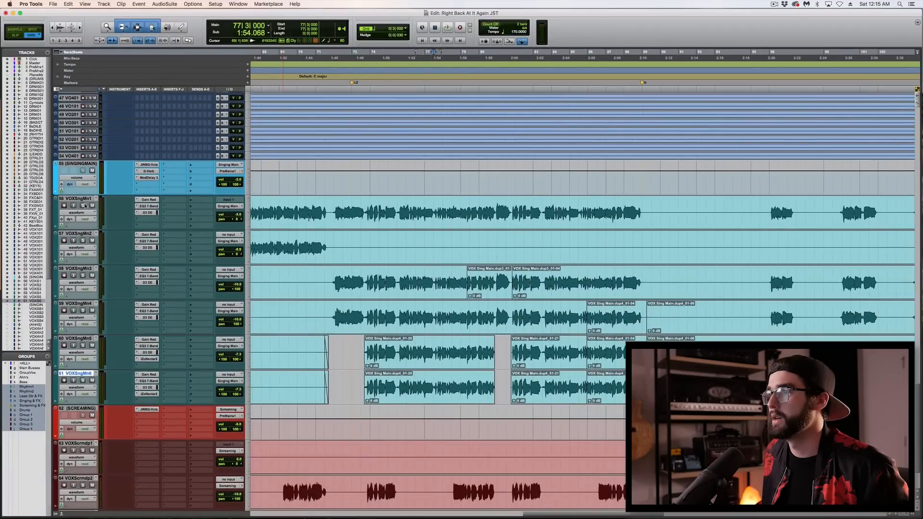
Solo the VOXSngMn1 track and play back the layered vocals from bar 77.
{"action": "left_click", "coordinate": [84, 206]}
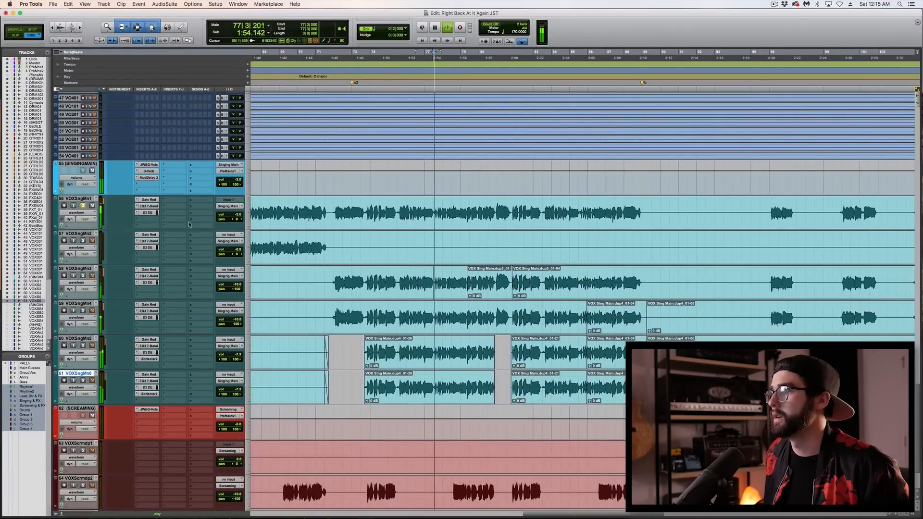
{"action": "key", "text": "space"}
{"action": "scroll", "coordinate": [644, 330], "scroll_direction": "right", "scroll_amount": 2}
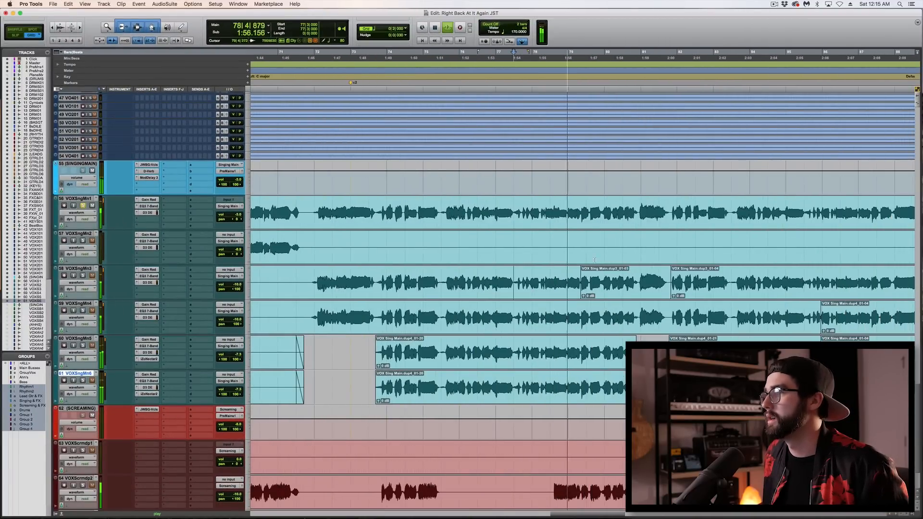
Extend the VOXSngMn6 clip starting at bar 78 up to the next clip at bar 81, and delete the clip from bar 73 before it.
{"action": "key", "text": "space"}
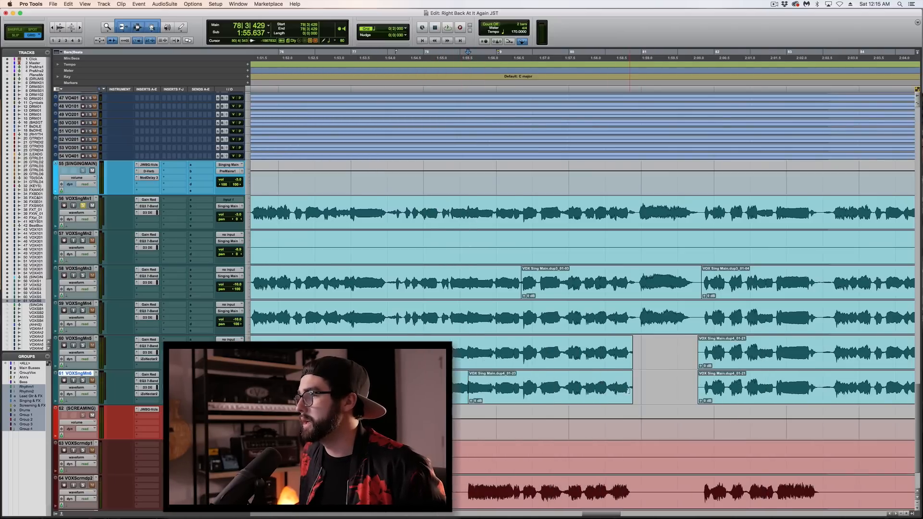
{"action": "left_click_drag", "start_coordinate": [469, 387], "coordinate": [698, 390]}
{"action": "key", "text": "r"}
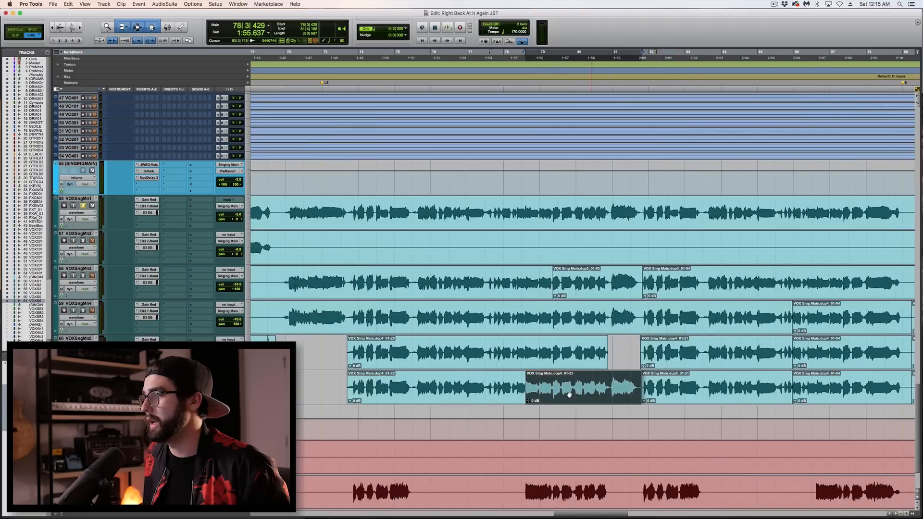
{"action": "left_click", "coordinate": [470, 391]}
{"action": "key", "text": "Delete"}
Play back the vocals around bar 86 to locate the start of the final phrase, and place the cursor there.
{"action": "scroll", "coordinate": [702, 407], "scroll_direction": "right", "scroll_amount": 5}
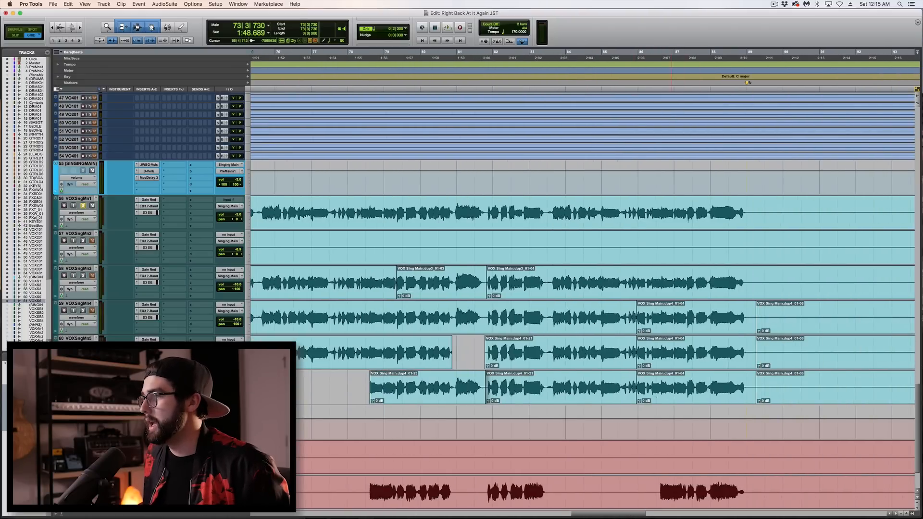
{"action": "left_click", "coordinate": [640, 384]}
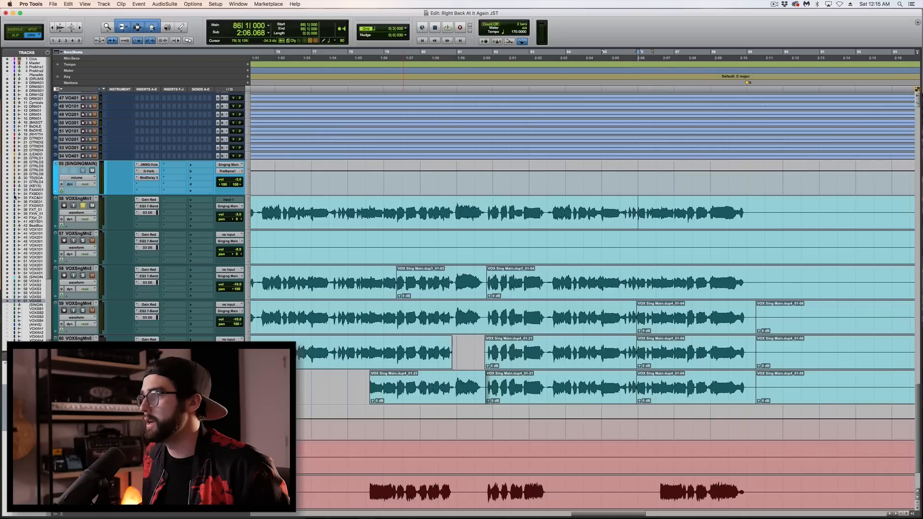
{"action": "key", "text": "space"}
{"action": "key", "text": "t"}
{"action": "scroll", "coordinate": [567, 250], "scroll_direction": "right", "scroll_amount": 1}
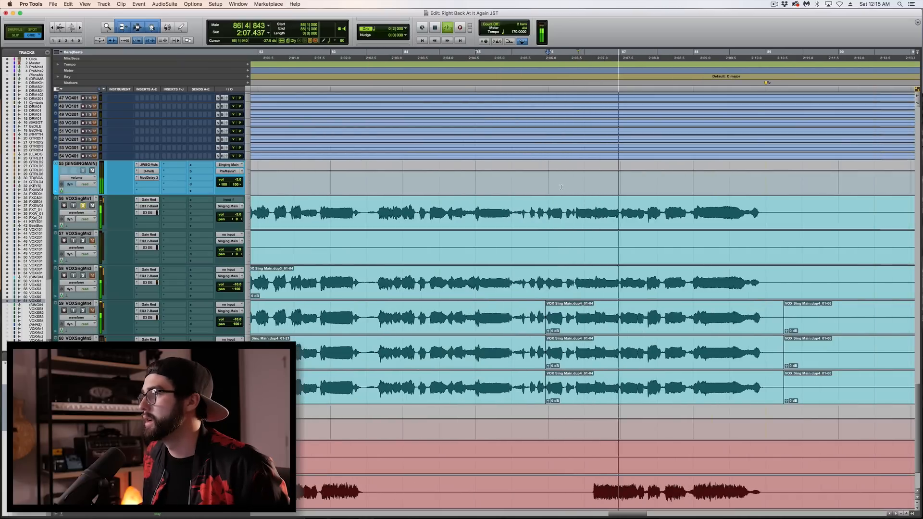
{"action": "left_click", "coordinate": [587, 210]}
{"action": "key", "text": "space"}
{"action": "key", "text": "space"}
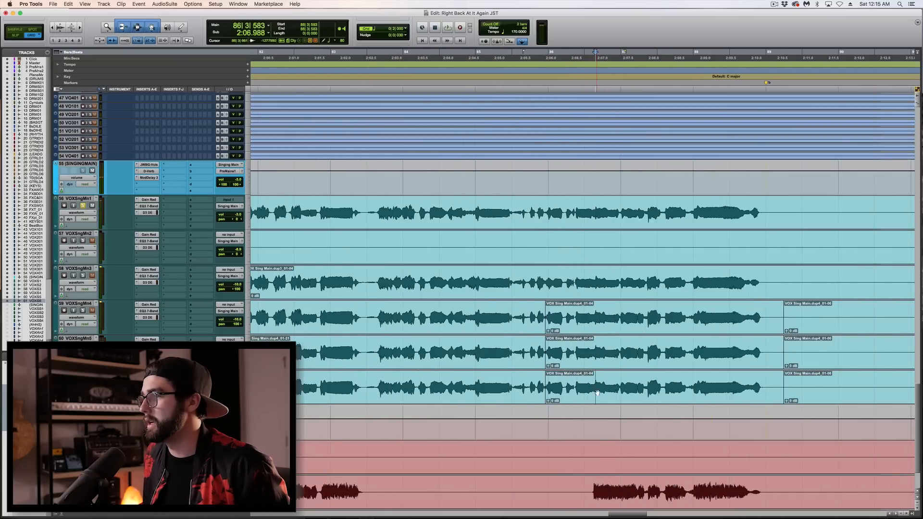
Split the VOXSngMn6 clip at the final phrase in bar 86, and delete everything from bar 81 up to the split.
{"action": "key", "text": "b"}
{"action": "left_click", "coordinate": [577, 395]}
{"action": "key", "text": "r"}
{"action": "left_click", "coordinate": [513, 400], "text": "shift"}
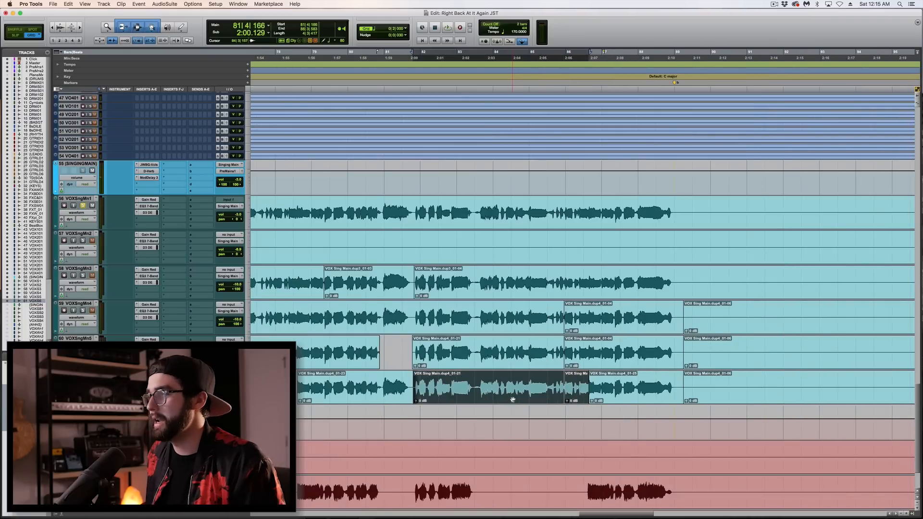
{"action": "key", "text": "Delete"}
Play back the layered vocals with both harmony tracks from bar 71.
{"action": "key", "text": "r"}
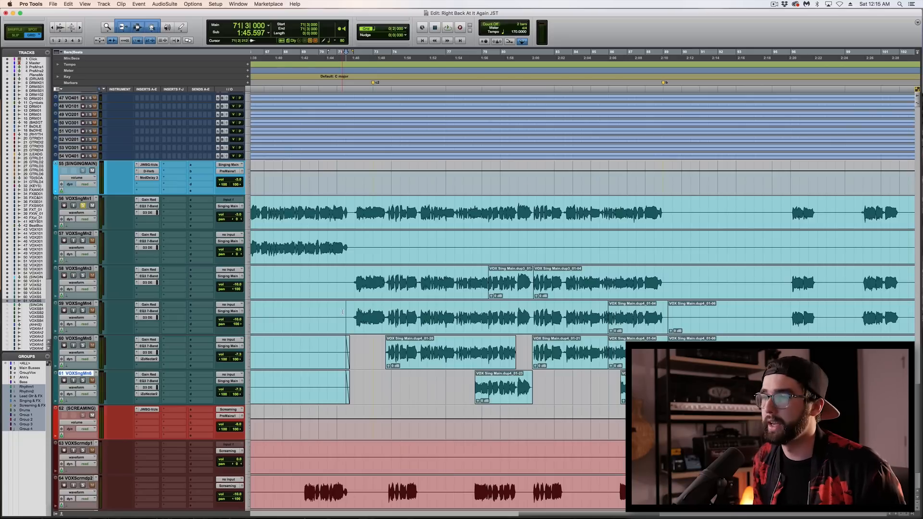
{"action": "key", "text": "space"}
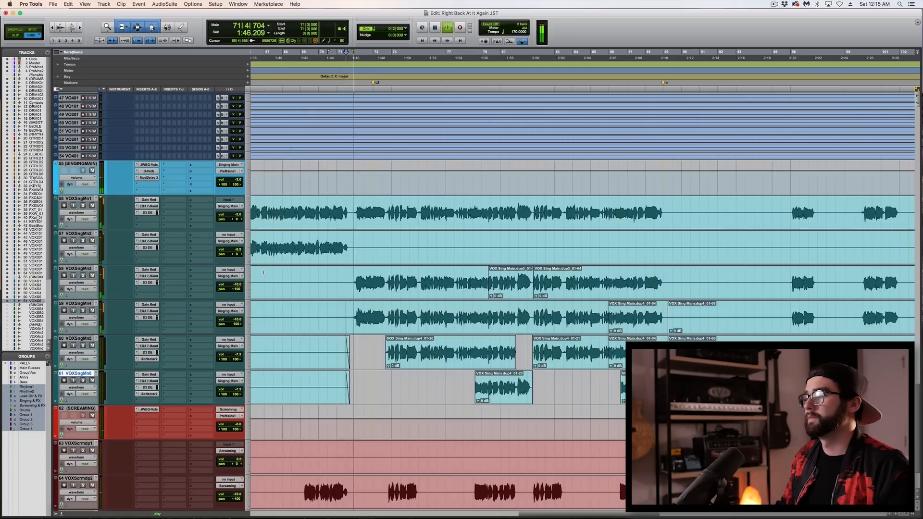